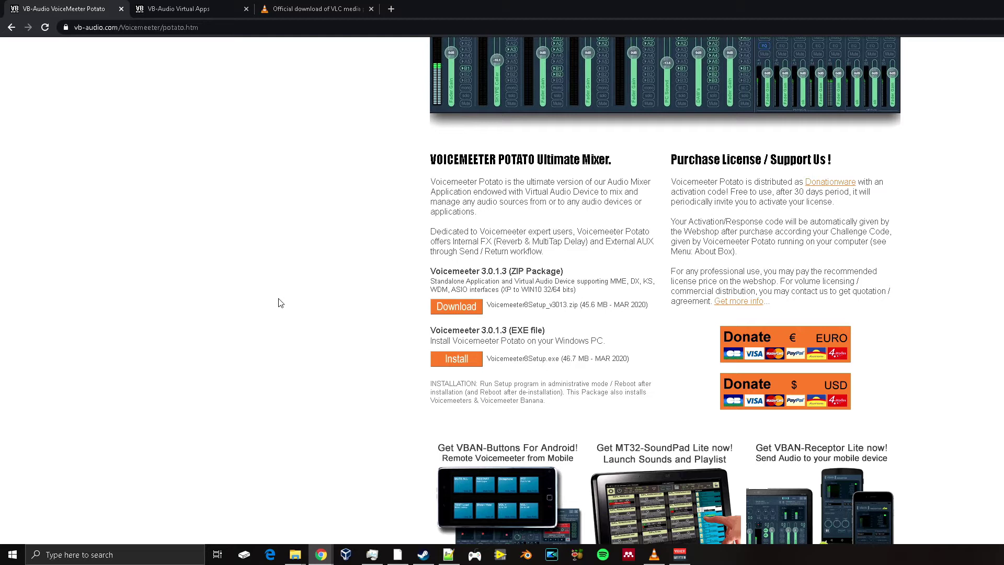
# Review the download pages for Voicemeeter Potato, VB-CABLE Virtual Audio Device and VLC media player.
pyautogui.scroll(5, 299, 332)
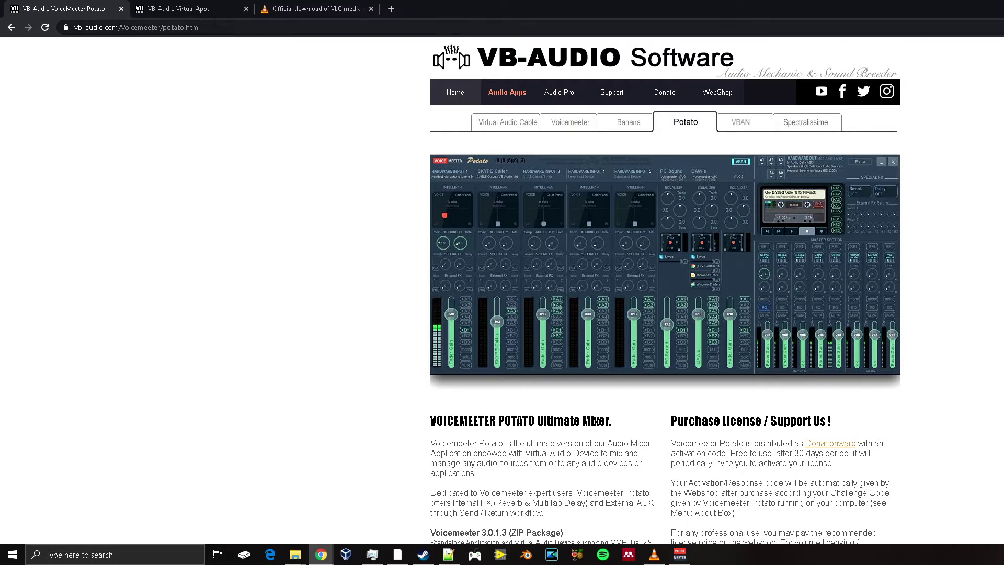
pyautogui.click(193, 11)
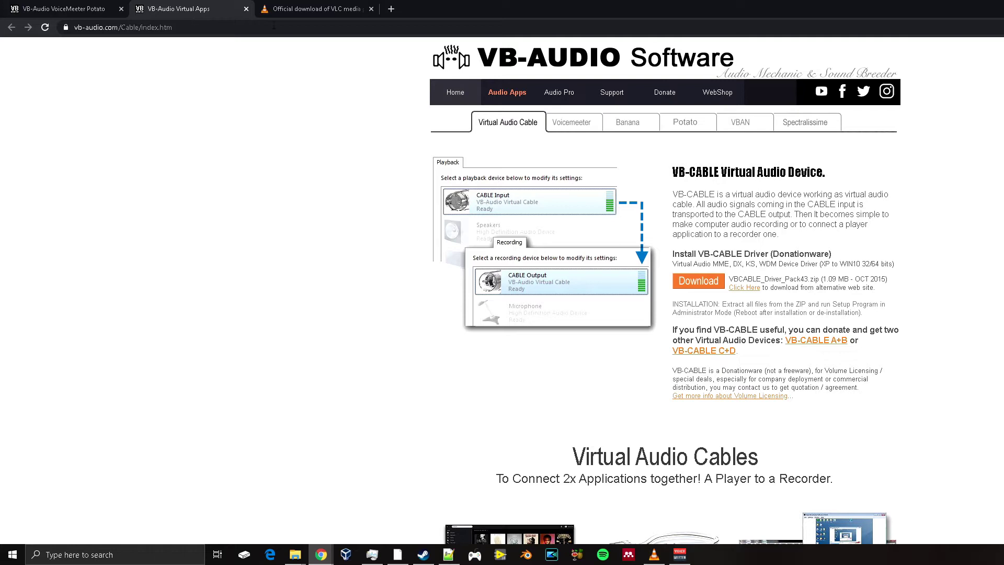
pyautogui.click(309, 14)
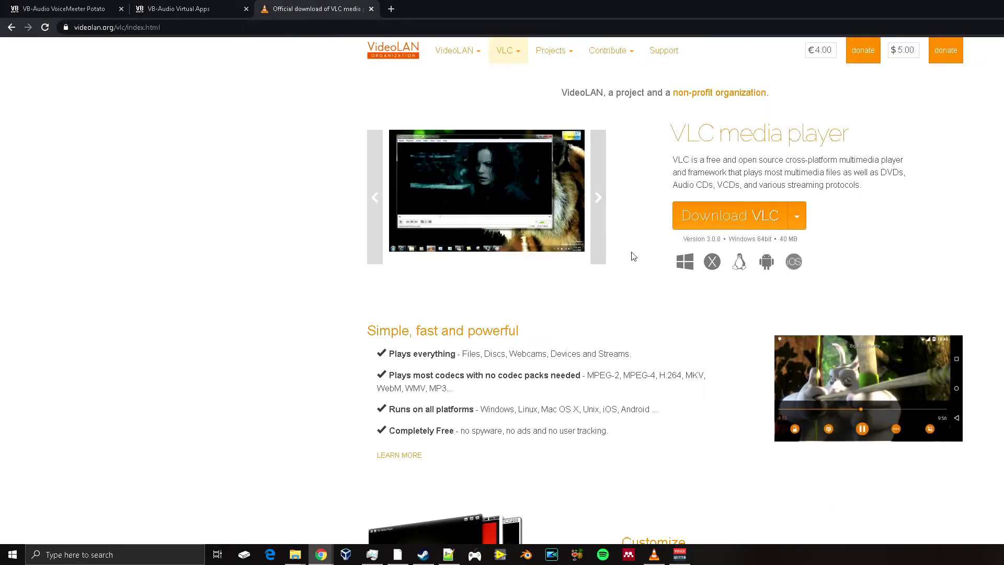
pyautogui.click(599, 230)
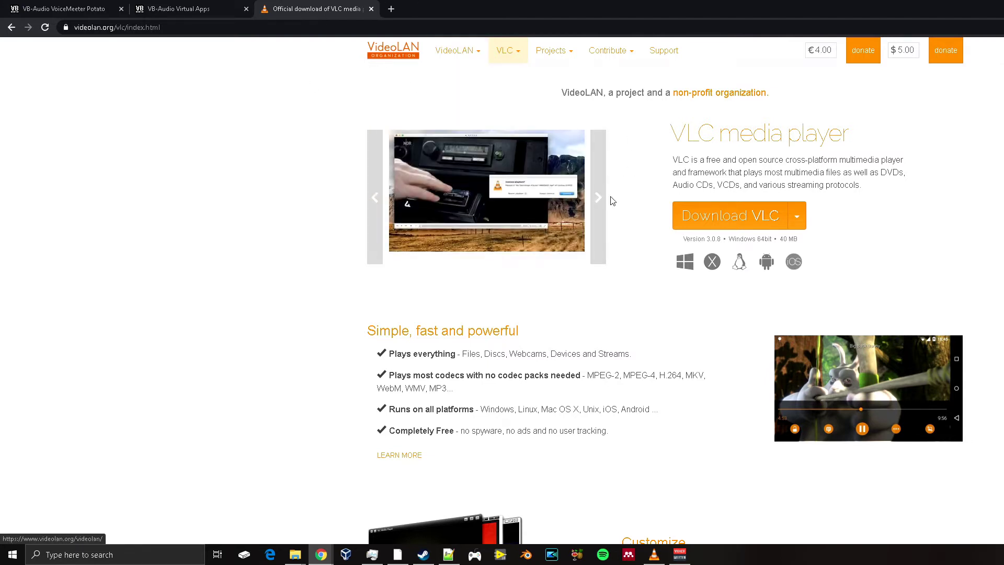
pyautogui.click(90, 12)
pyautogui.scroll(-3, 447, 366)
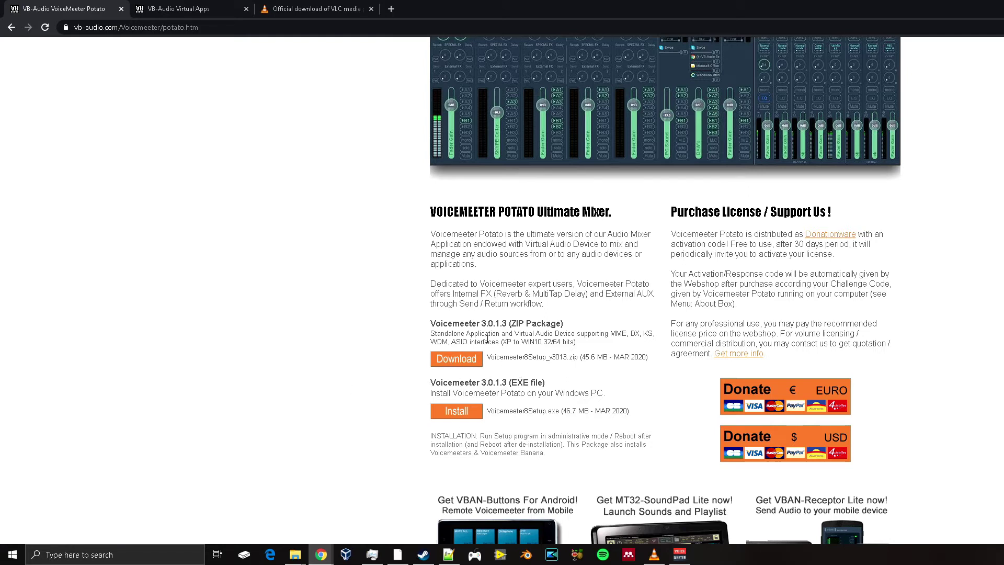
pyautogui.click(208, 7)
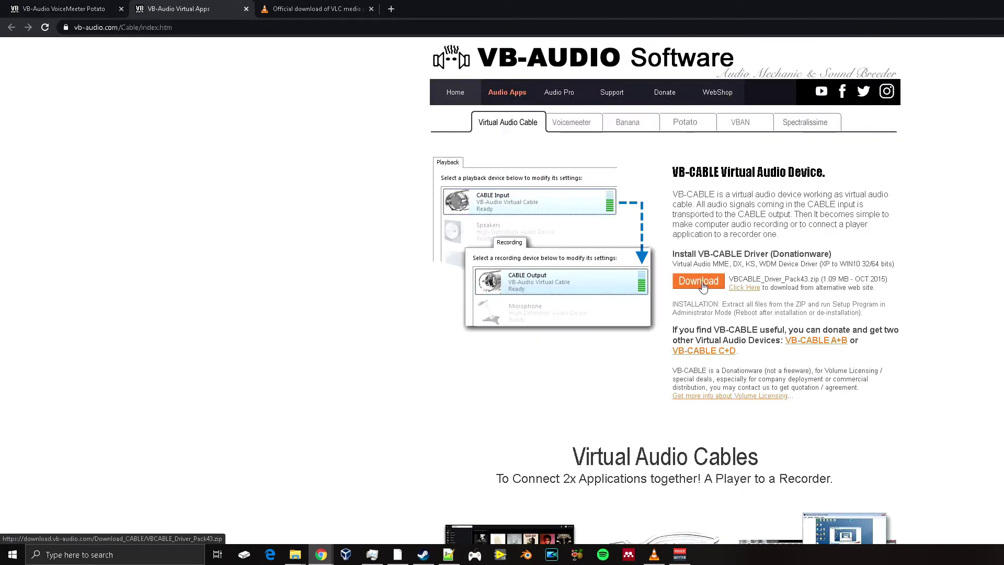
pyautogui.scroll(-6, 703, 288)
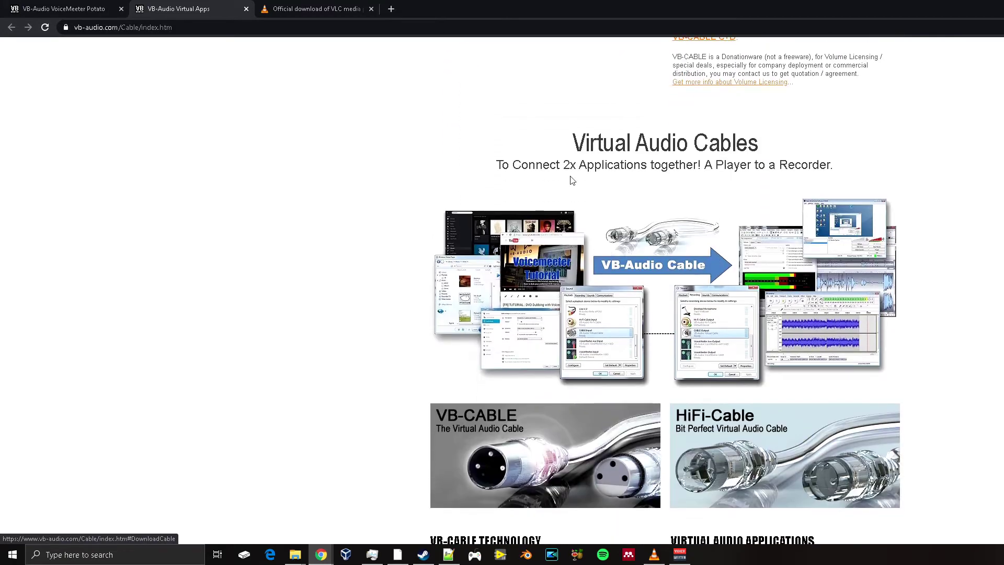
pyautogui.click(340, 6)
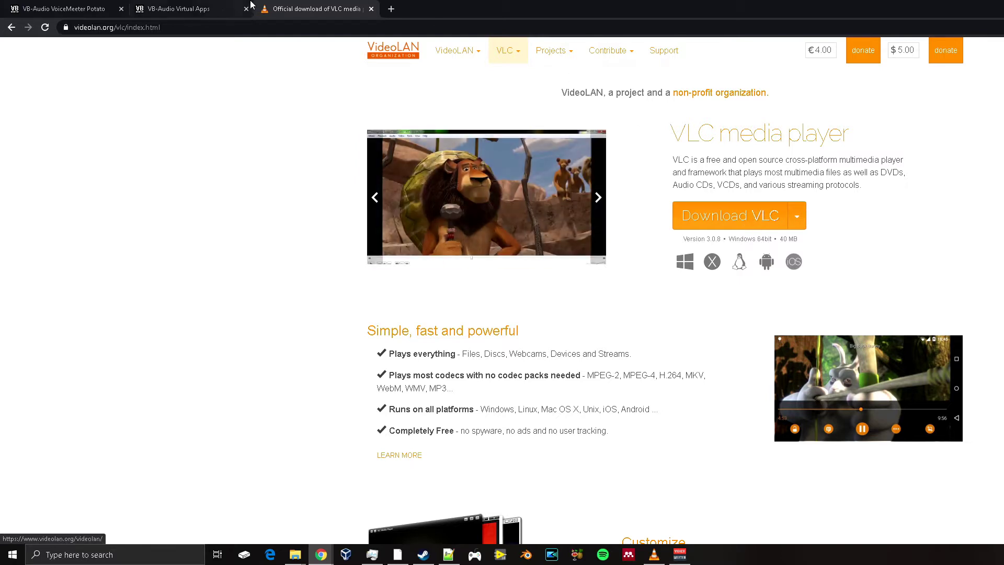
pyautogui.click(219, 5)
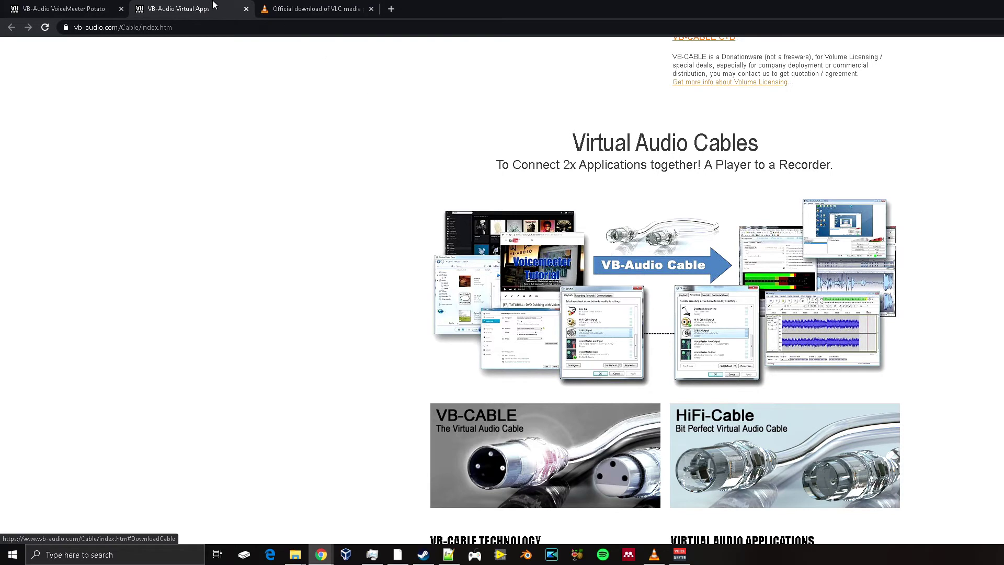
pyautogui.click(79, 4)
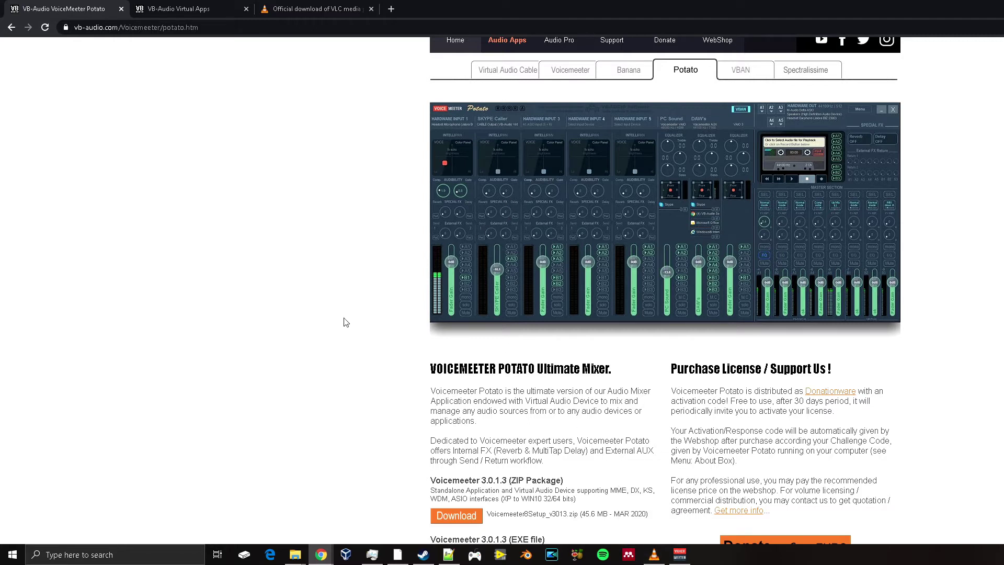
pyautogui.scroll(-3, 344, 321)
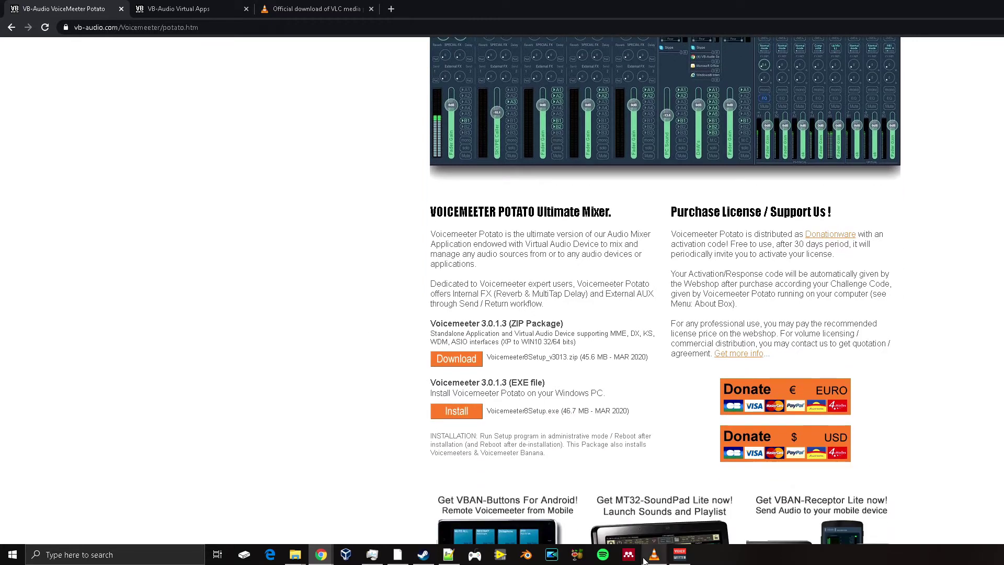
pyautogui.moveTo(648, 560)
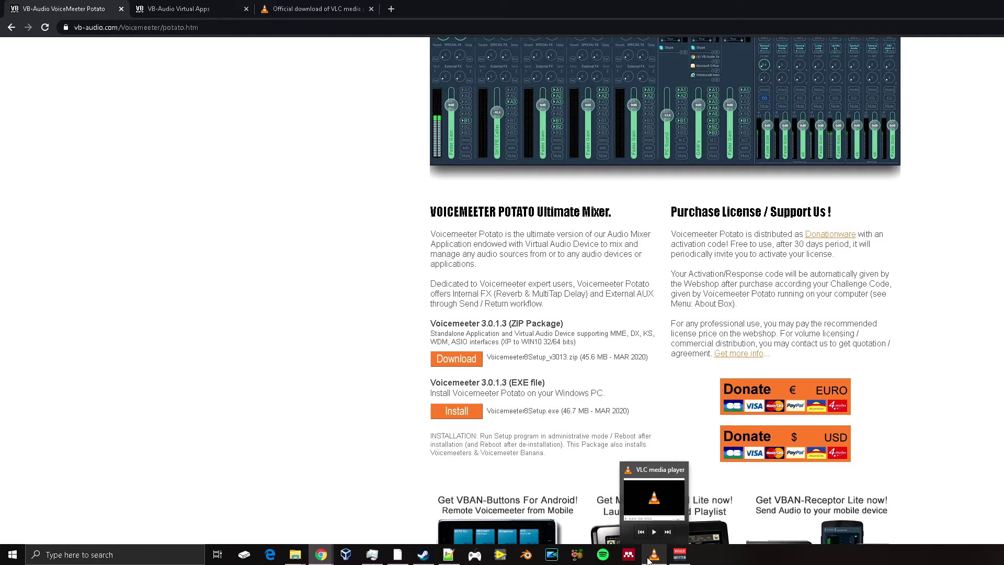
pyautogui.click(653, 554)
pyautogui.click(178, 9)
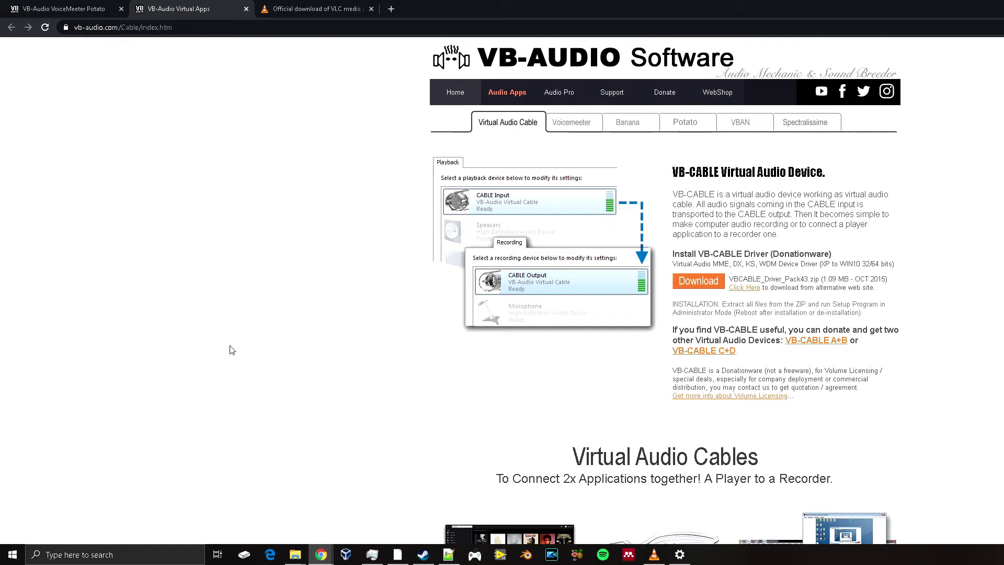
# Search Windows for the sound settings and open the classic Sound Control Panel from them.
pyautogui.click(73, 555)
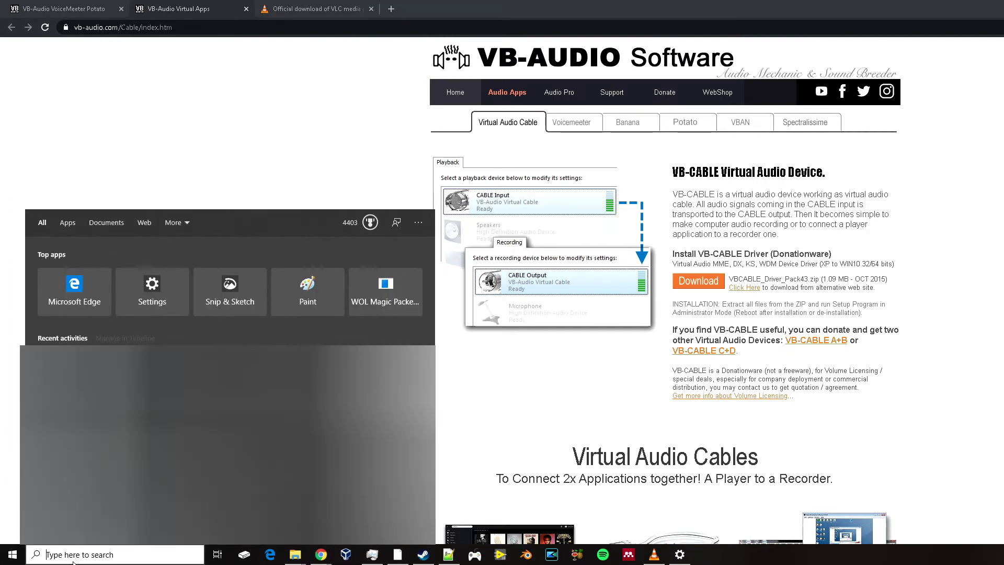
pyautogui.write('sound')
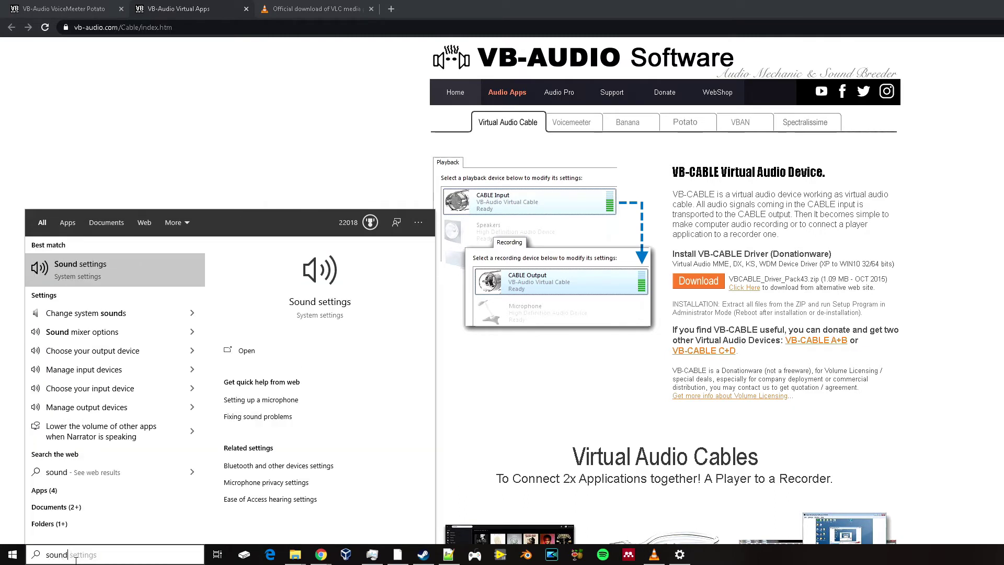
pyautogui.click(138, 269)
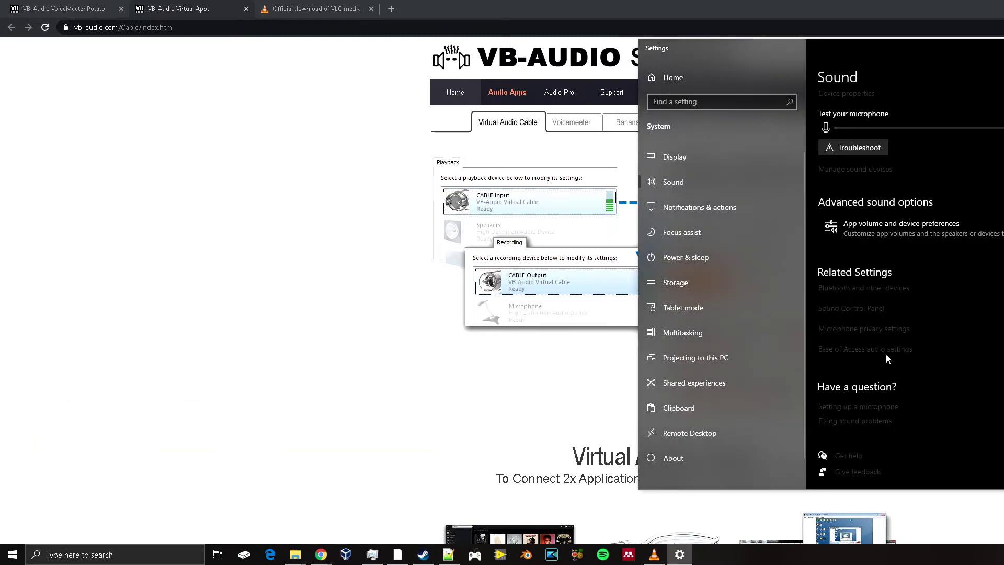
pyautogui.click(868, 314)
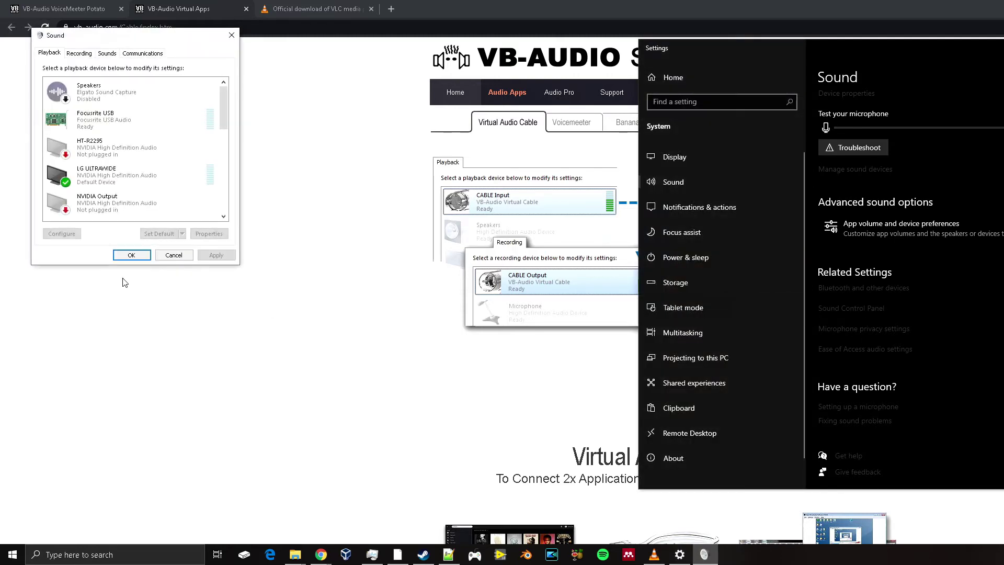
# Open the Listen settings of the Focusrite USB recording device.
pyautogui.click(81, 55)
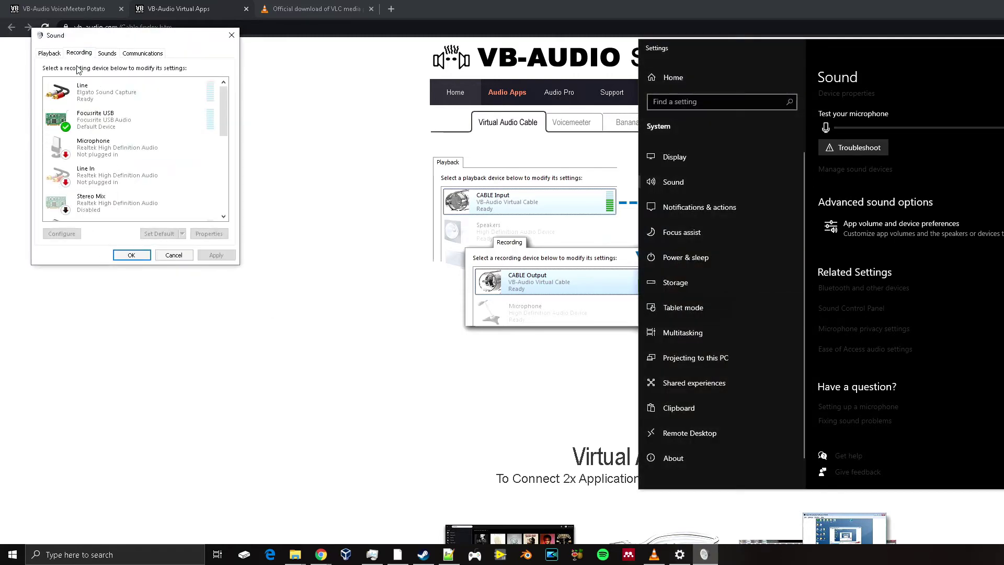
pyautogui.click(106, 130)
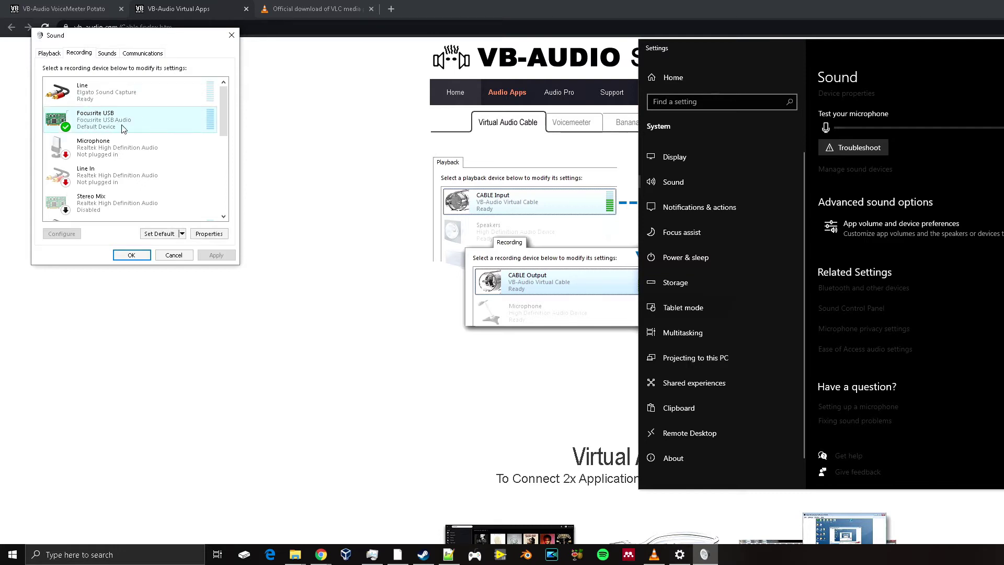
pyautogui.rightClick(111, 124)
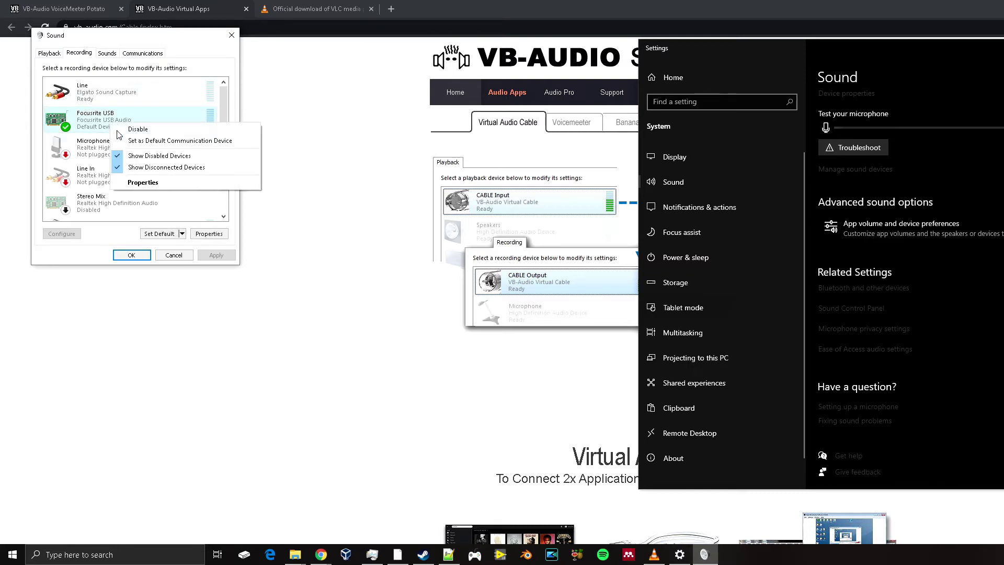
pyautogui.click(153, 184)
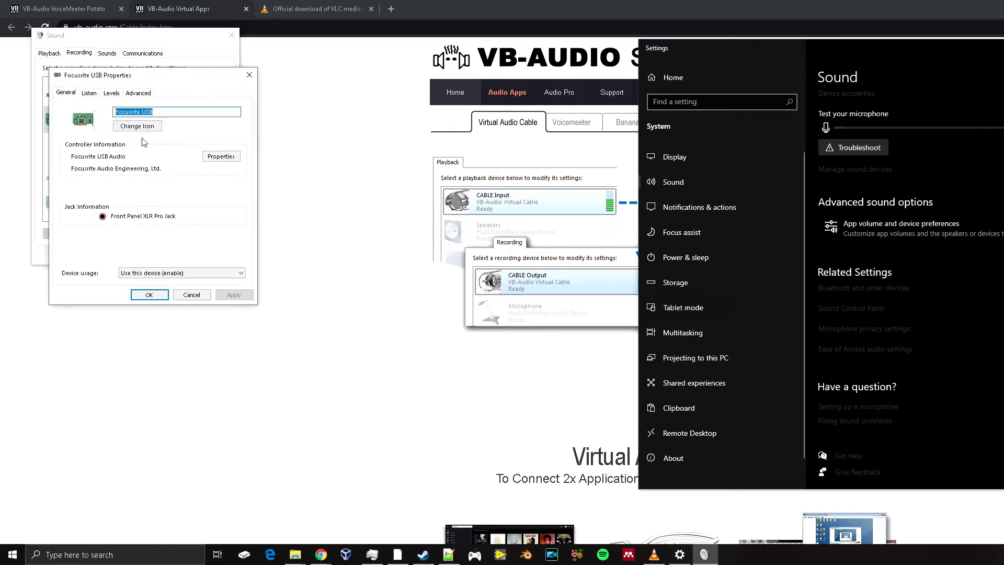
pyautogui.click(89, 94)
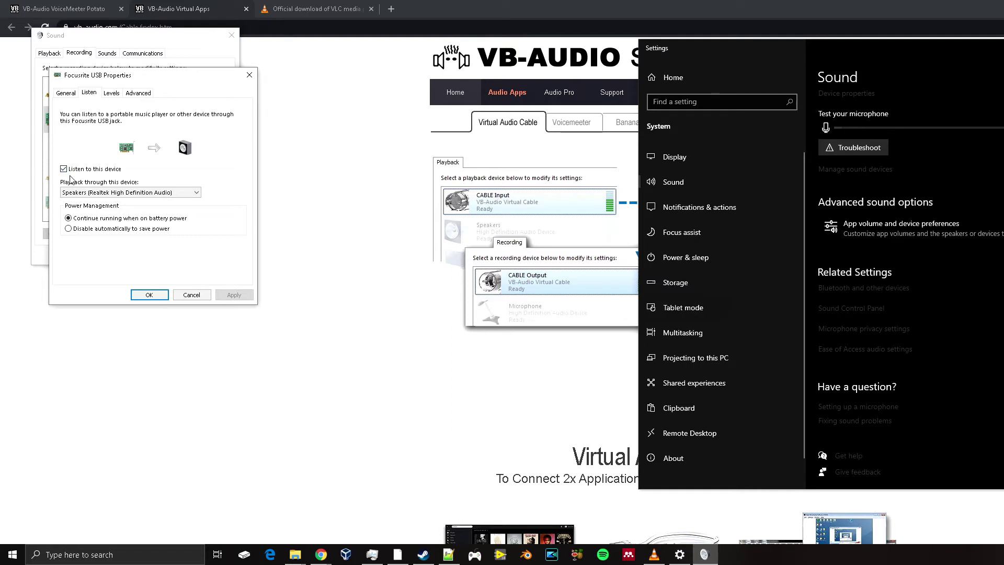
# Choose Speakers (Realtek High Definition Audio) as the playback device for listening to the Focusrite USB, and confirm the sound settings.
pyautogui.click(90, 193)
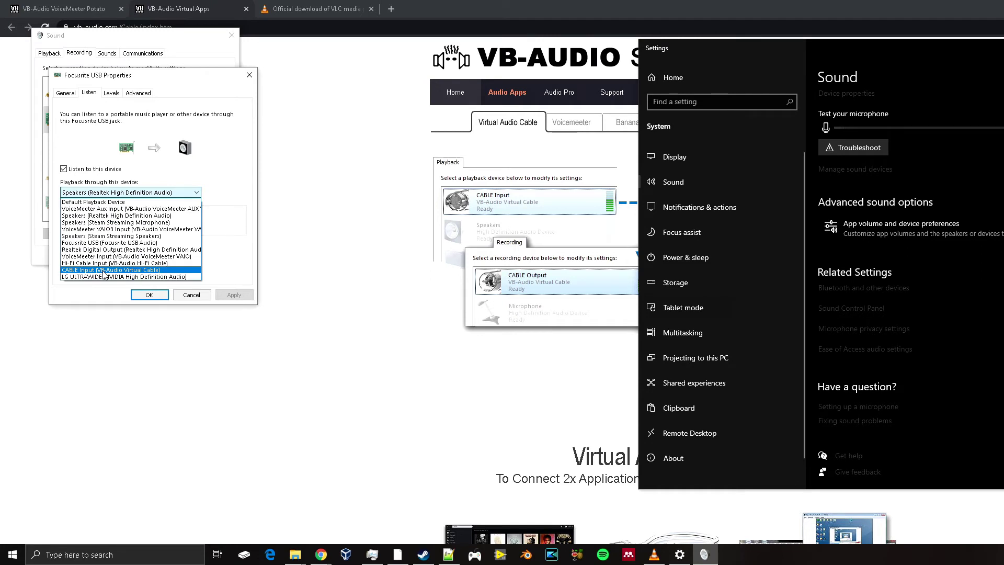
pyautogui.click(97, 215)
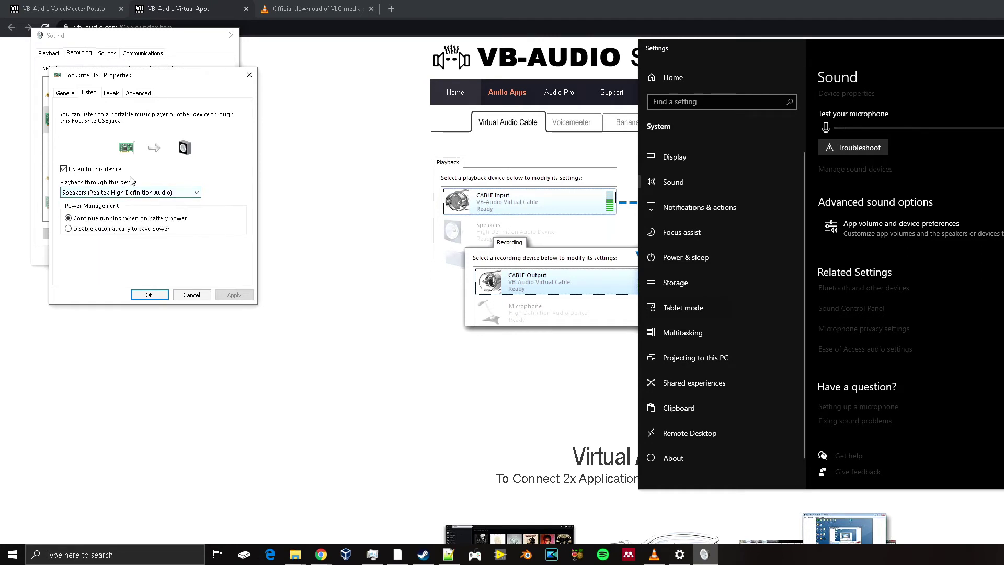
pyautogui.click(107, 194)
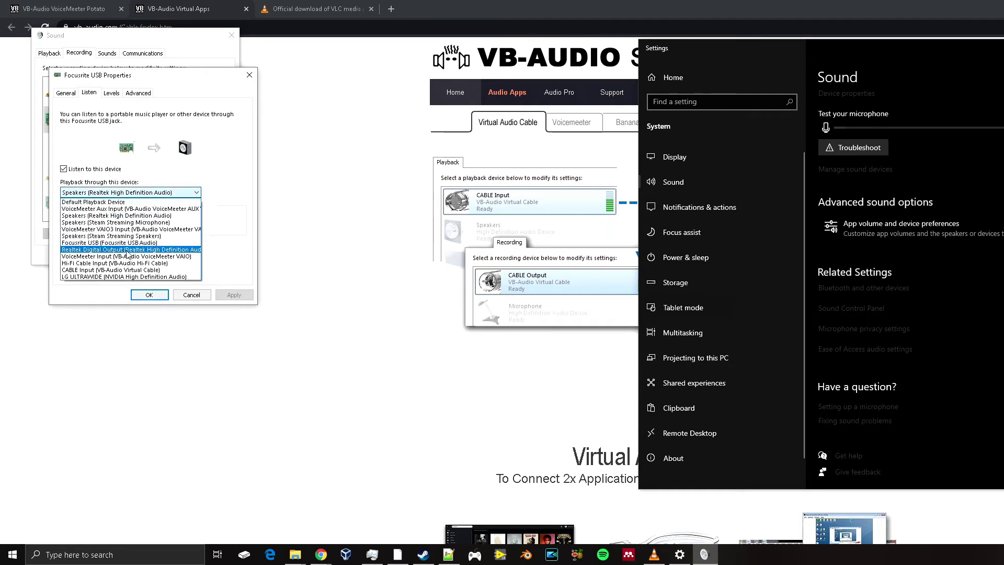
pyautogui.click(118, 193)
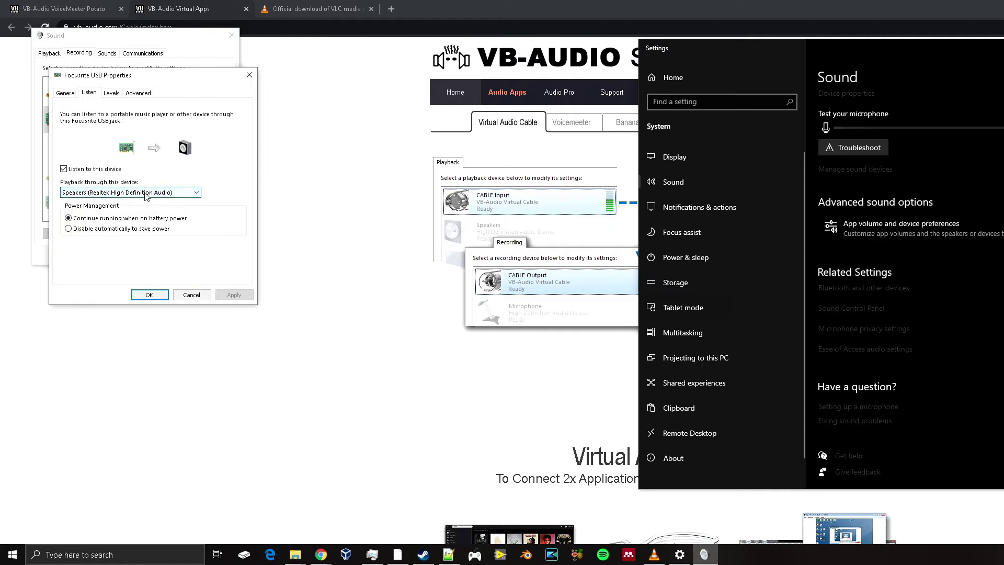
pyautogui.click(149, 296)
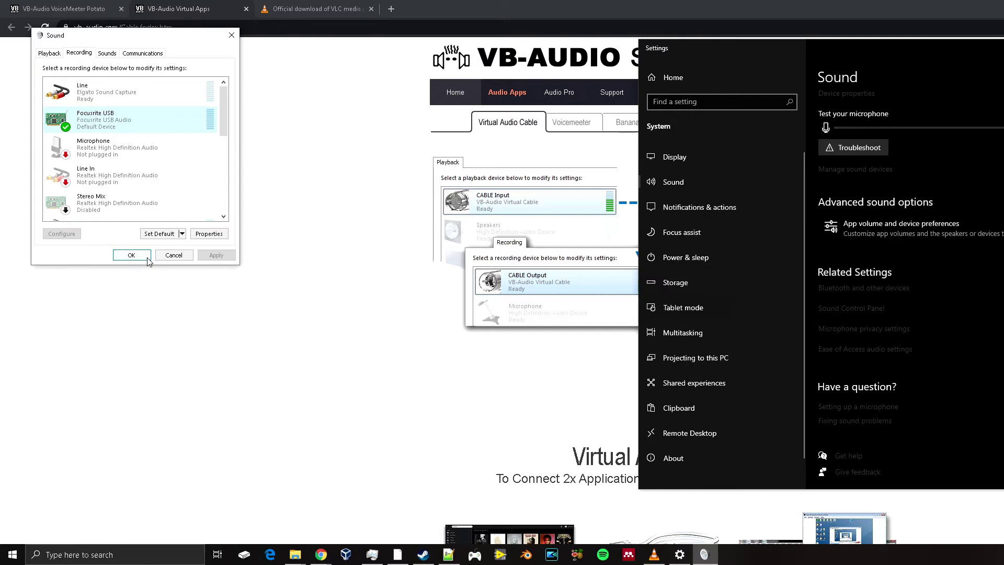
pyautogui.click(132, 255)
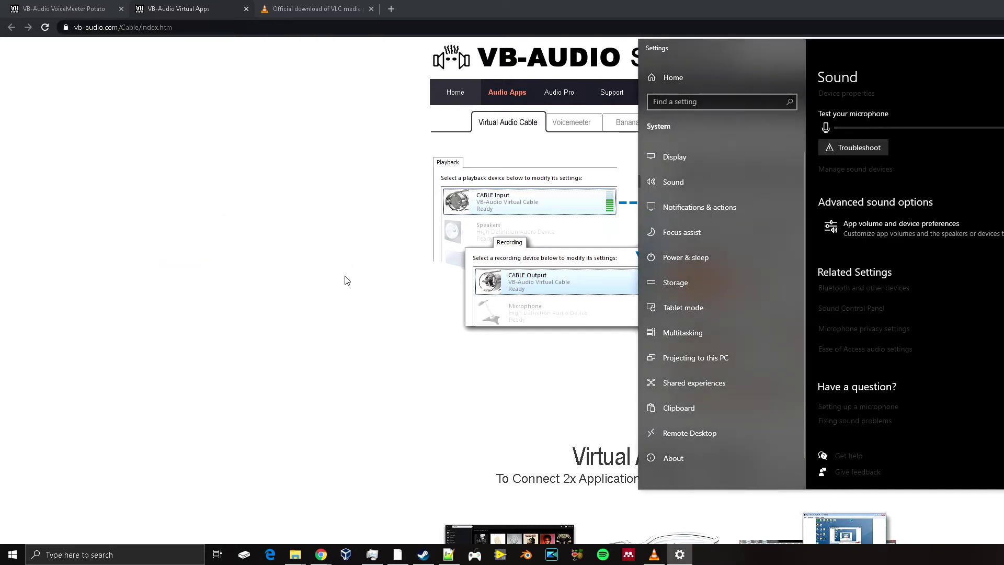
# Switch to VLC media player, examine its available audio output devices, and minimize it.
pyautogui.click(654, 555)
pyautogui.moveTo(425, 160); pyautogui.dragTo(254, 152)
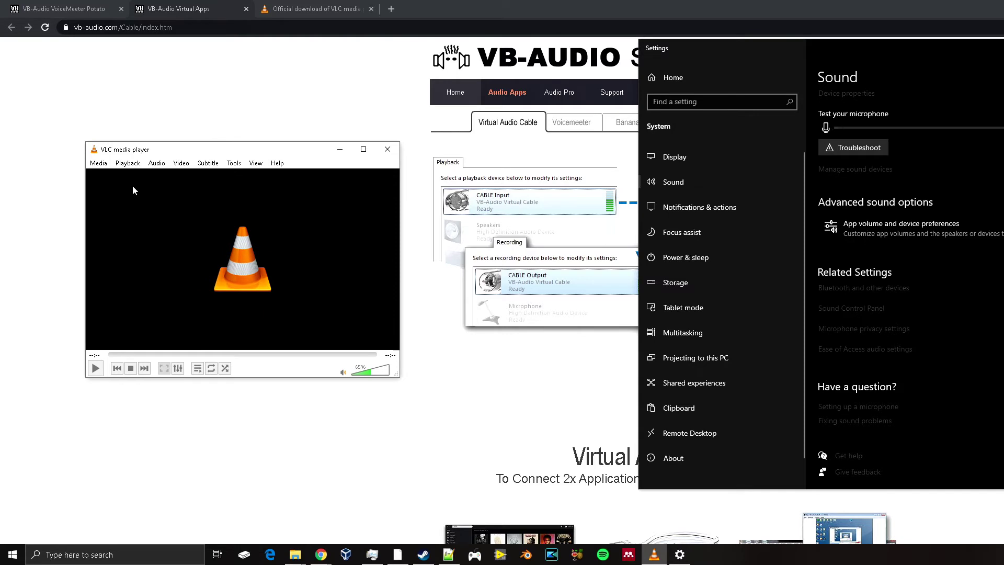
pyautogui.click(157, 164)
pyautogui.moveTo(174, 187)
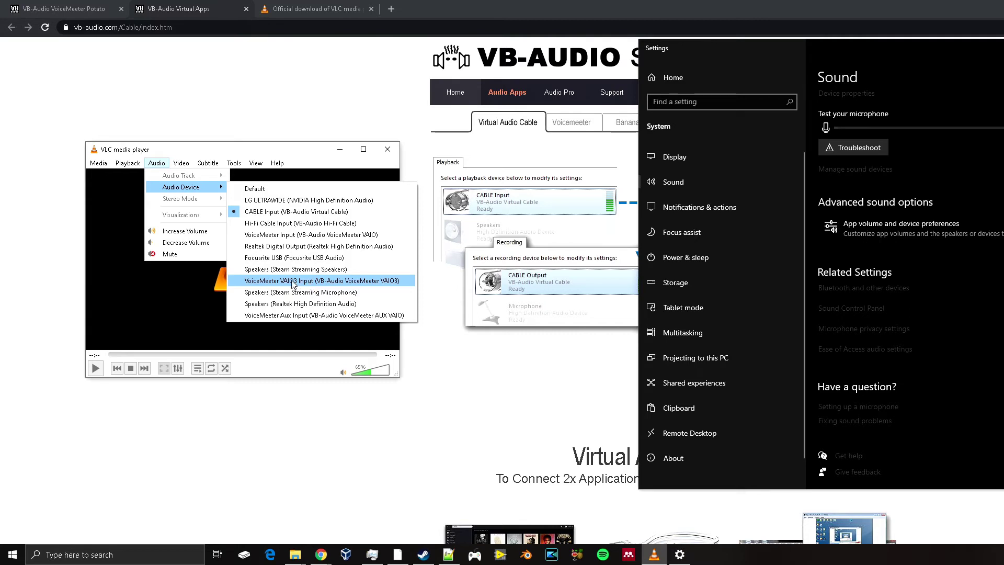
pyautogui.click(256, 150)
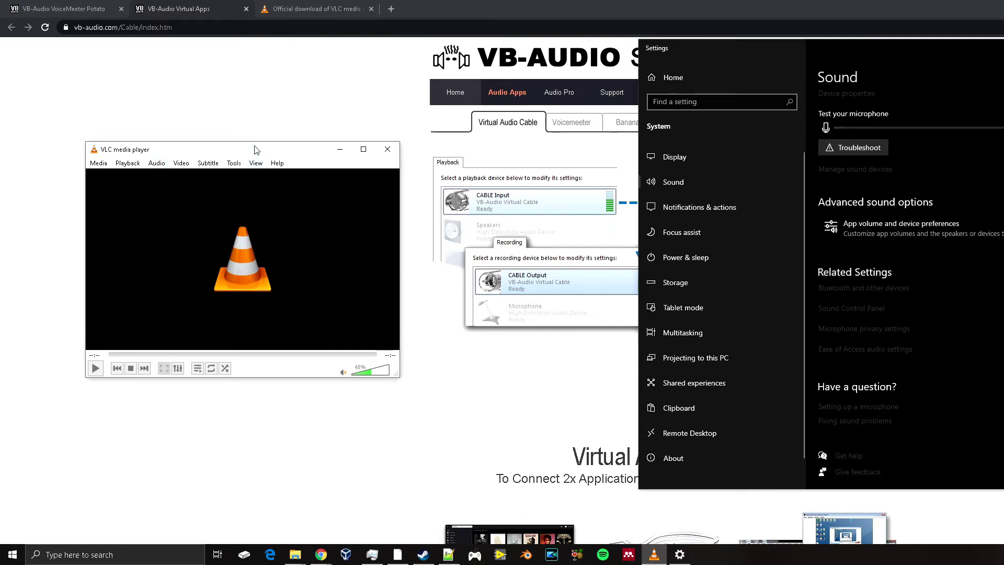
pyautogui.click(340, 150)
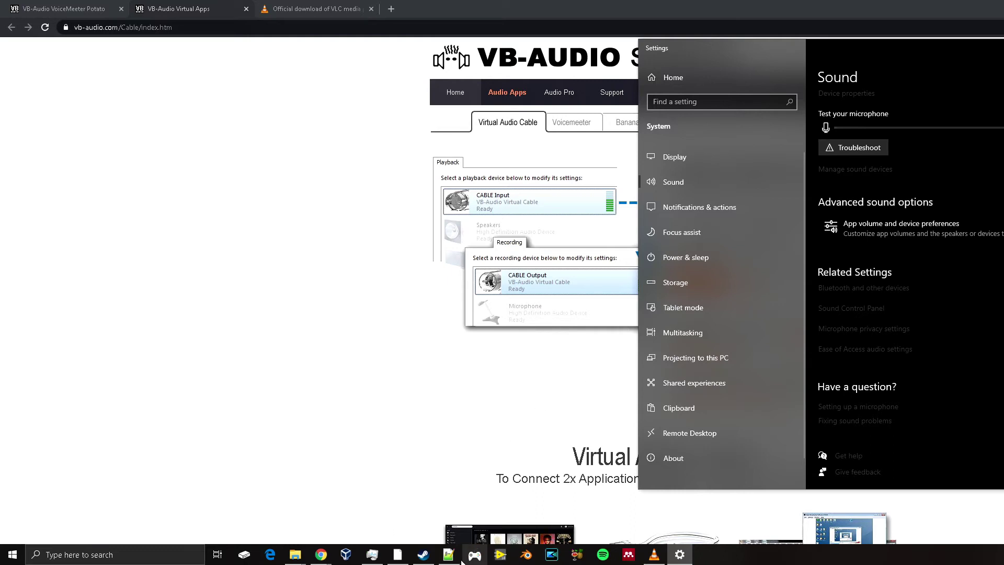
# Launch Voicemeeter Potato and examine the devices available for hardware output A1, leaving its current selection in place.
pyautogui.click(13, 554)
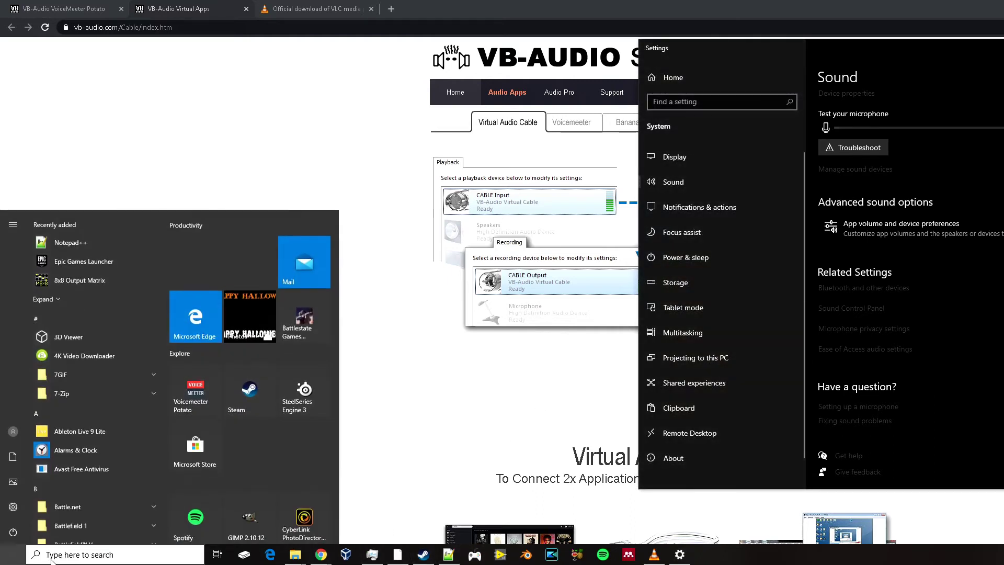
pyautogui.click(206, 390)
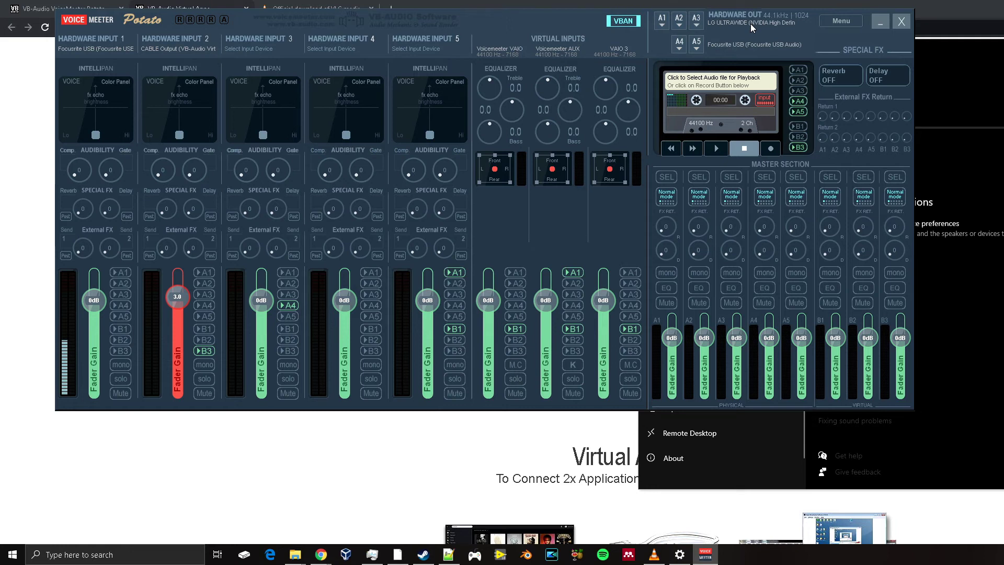
pyautogui.click(663, 24)
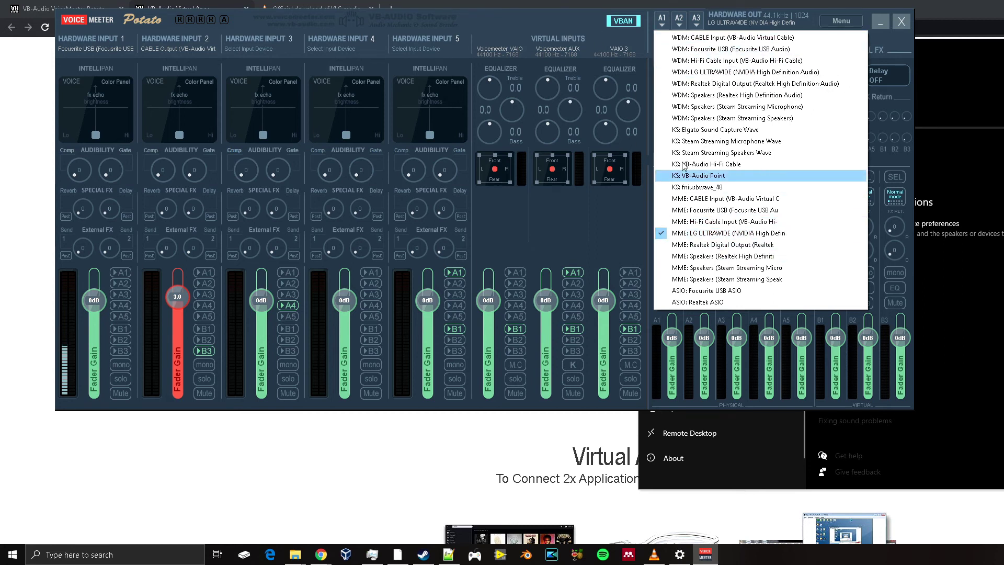
pyautogui.click(620, 35)
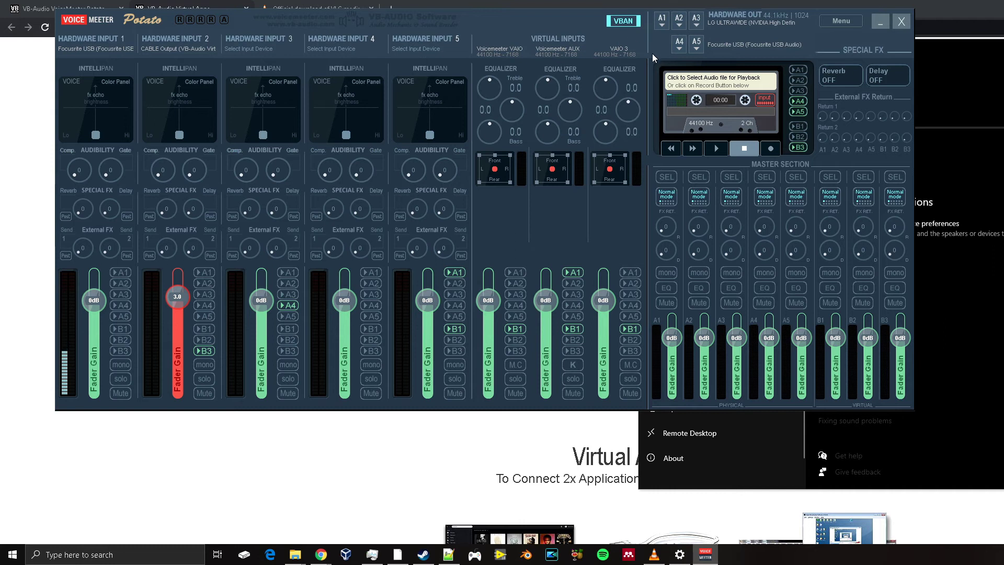
# Assign WDM: CABLE Input (VB-Audio Virtual Cable) as the device for hardware output A2.
pyautogui.click(683, 21)
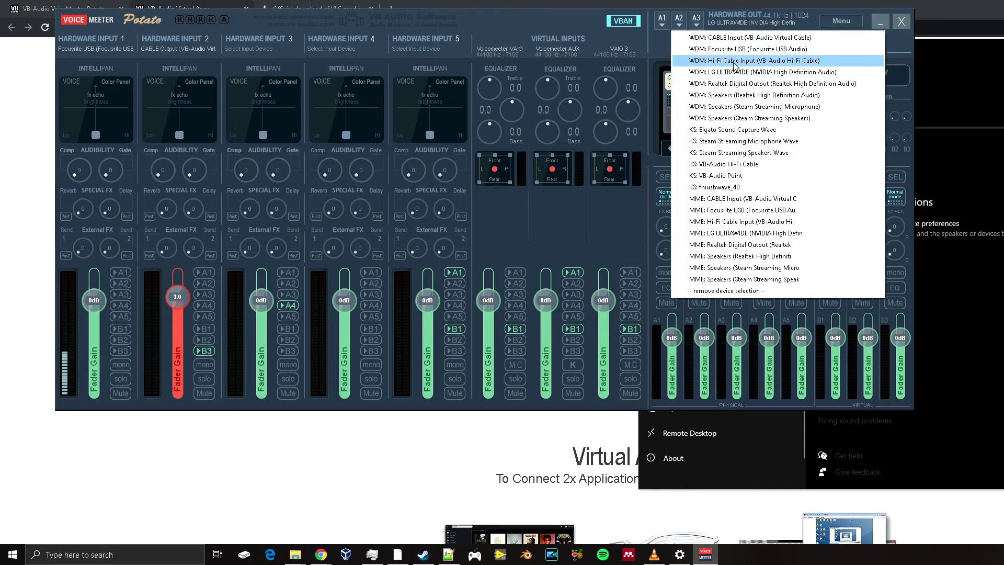
pyautogui.click(735, 37)
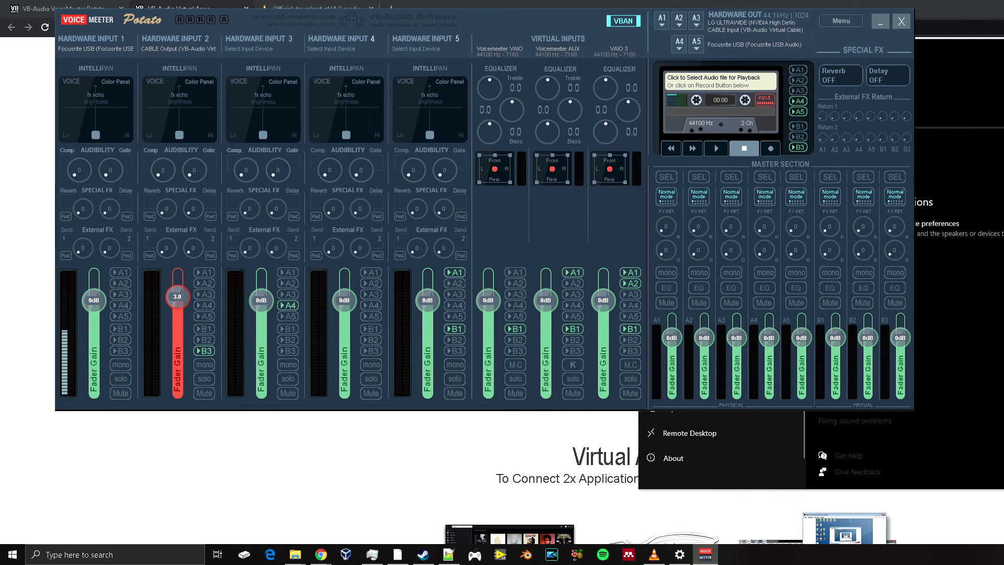
# Switch to the browser and back to Voicemeeter Potato, examine the VBAN incoming and outgoing streams, and minimize the VBAN configuration window.
pyautogui.hotkey('alt', 'Tab')
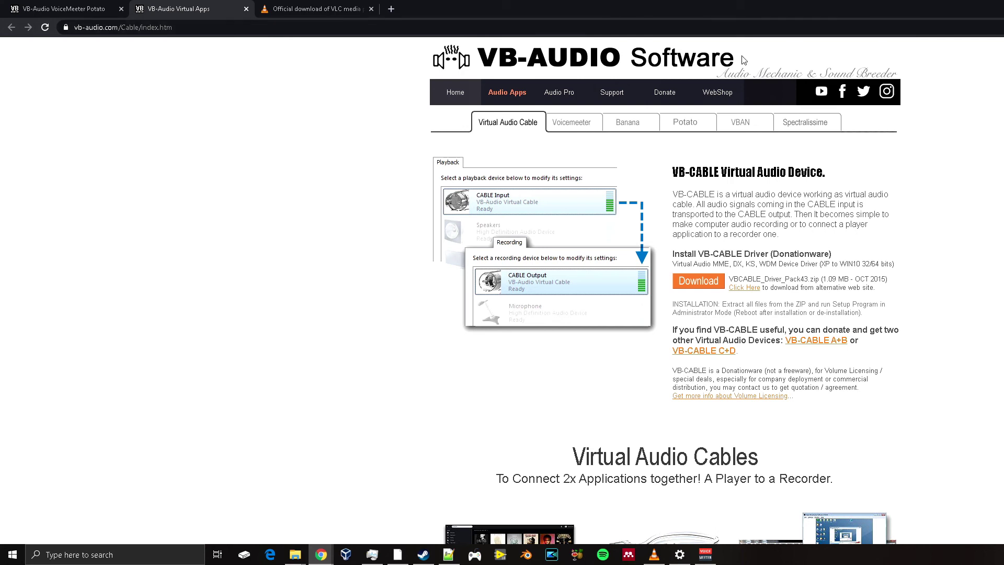
pyautogui.click(706, 554)
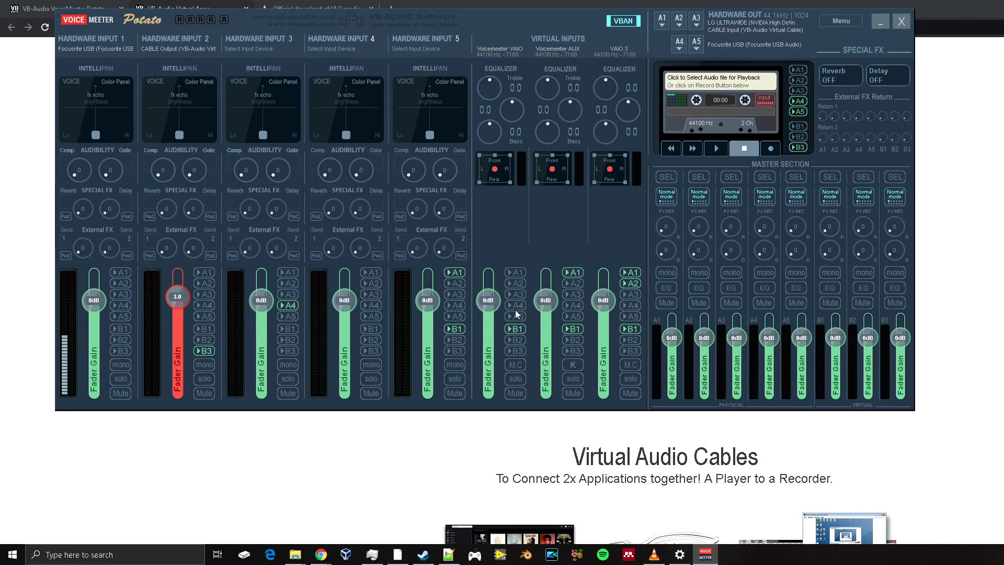
pyautogui.click(624, 22)
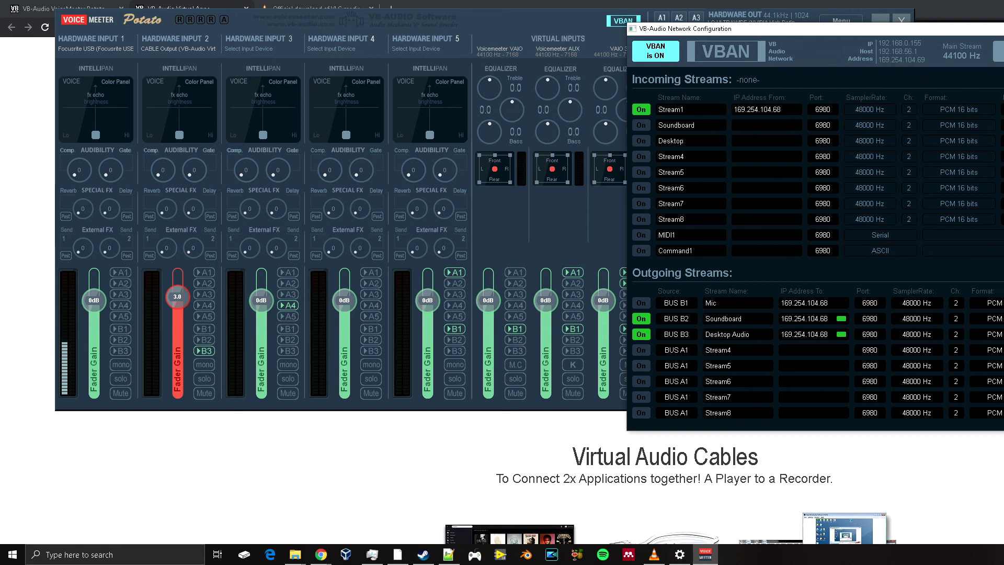
pyautogui.press('super+Down')
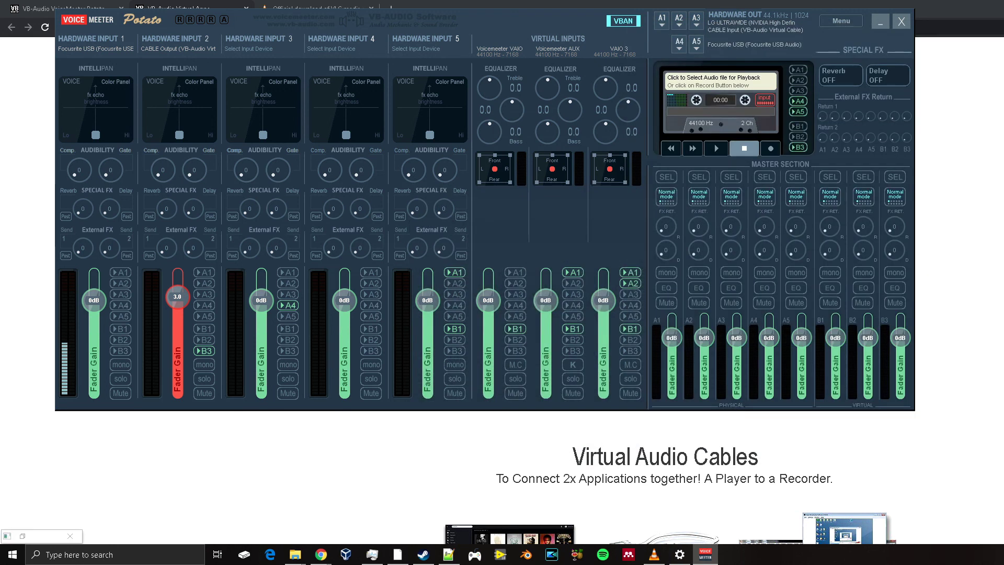